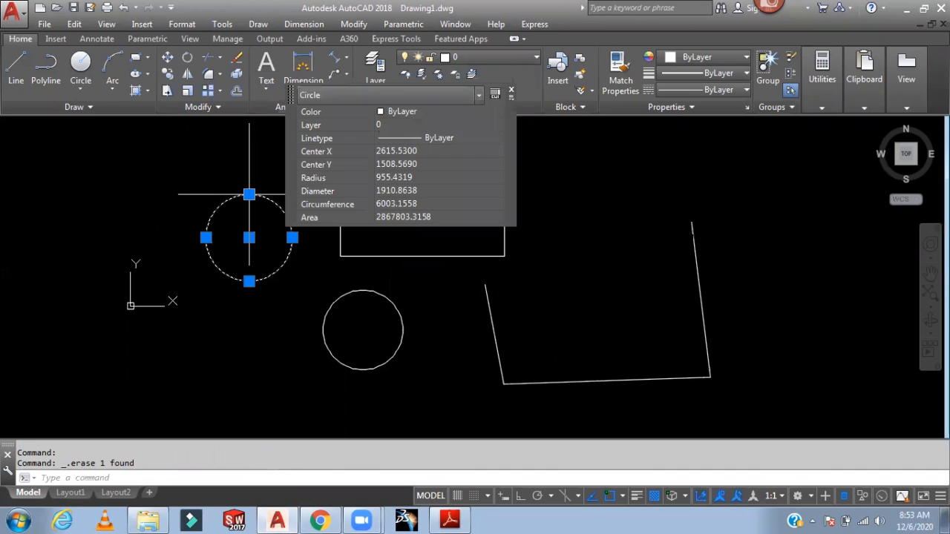
- Erase the selected upper circle, and undo the last three erasures to restore it and the polygon's two top edges
{"action": "key", "text": "Delete"}
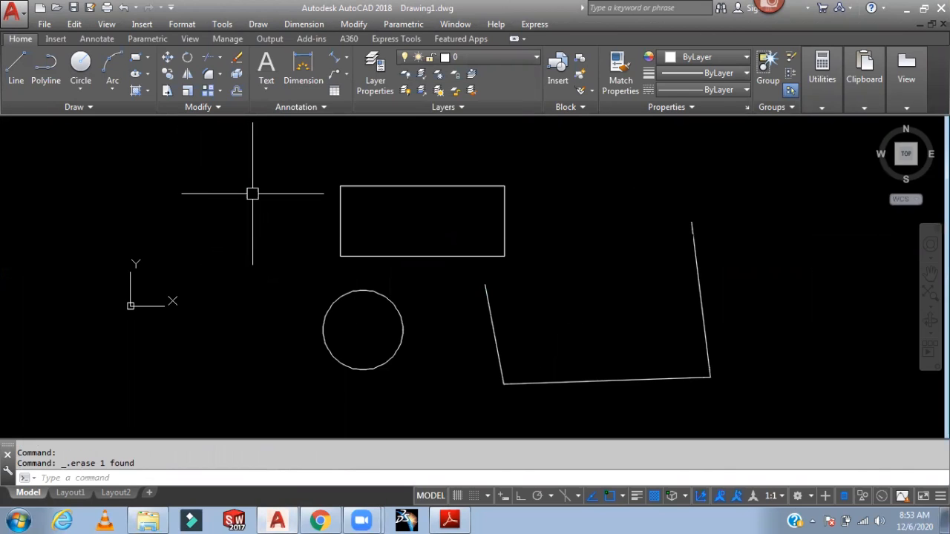
{"action": "key", "text": "ctrl+z"}
{"action": "key", "text": "ctrl+z"}
{"action": "key", "text": "ctrl+z"}
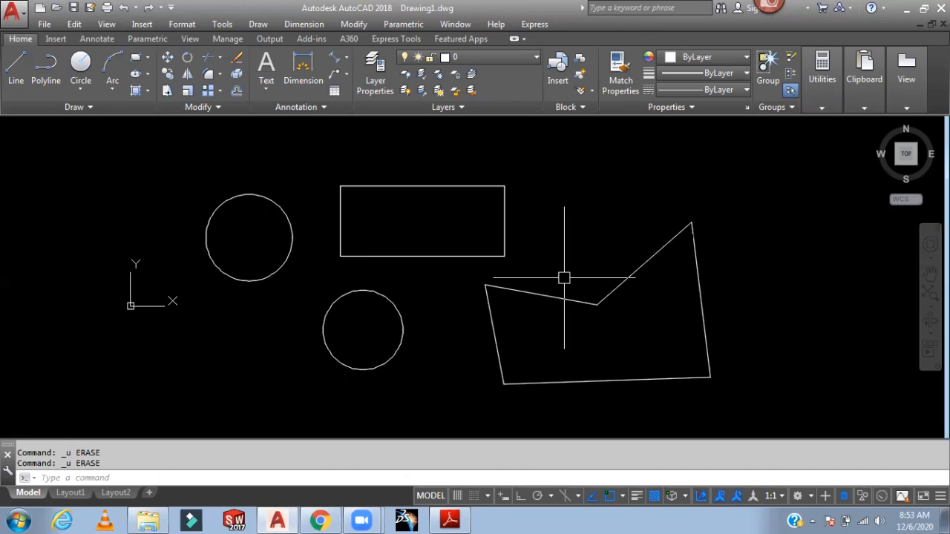
- Copy the polygon's upper-left edge from its inner corner to four spots above and beside the polygon
{"action": "type", "text": "co"}
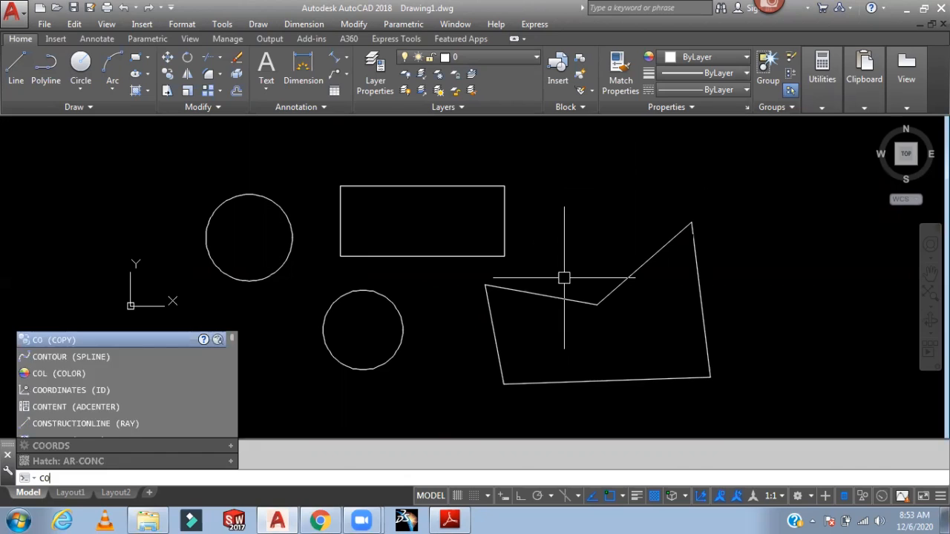
{"action": "key", "text": "Return"}
{"action": "left_click", "coordinate": [558, 300]}
{"action": "key", "text": "Return"}
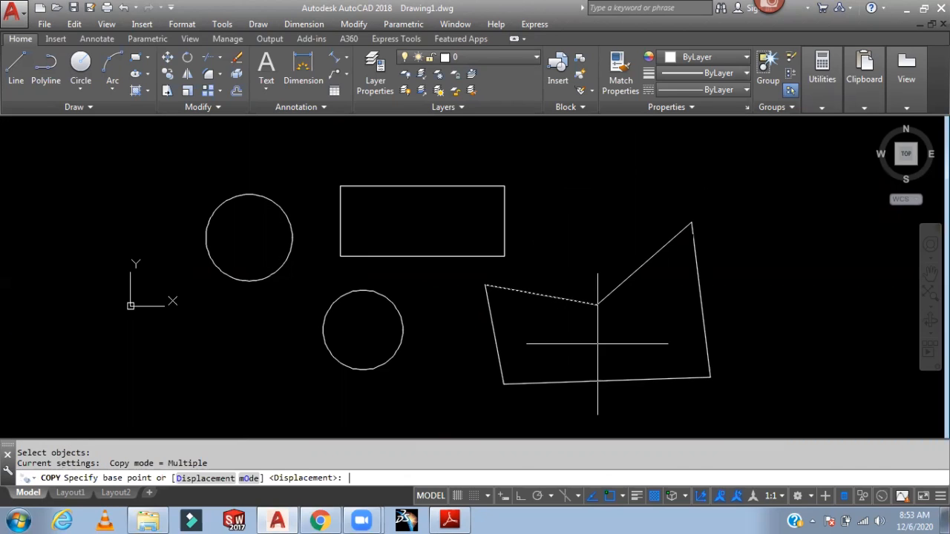
{"action": "left_click", "coordinate": [596, 305]}
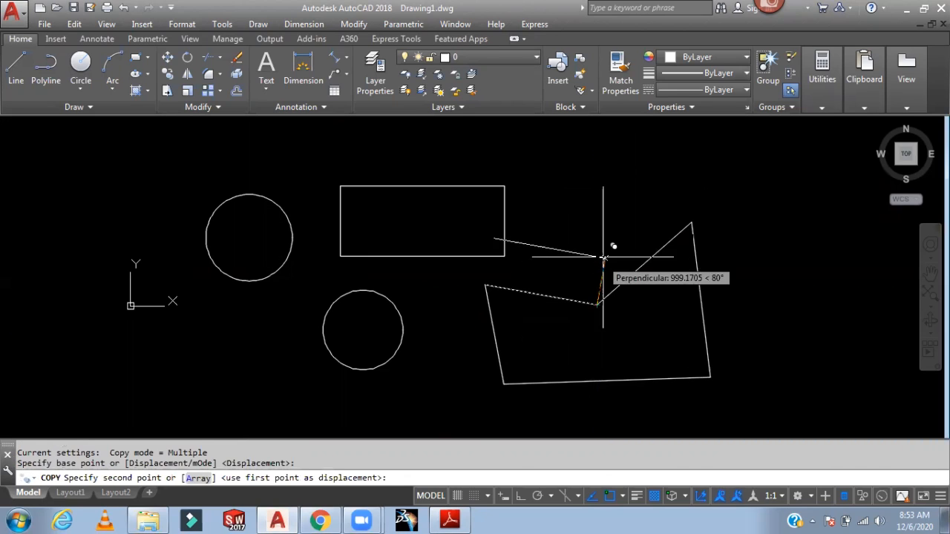
{"action": "left_click", "coordinate": [631, 182]}
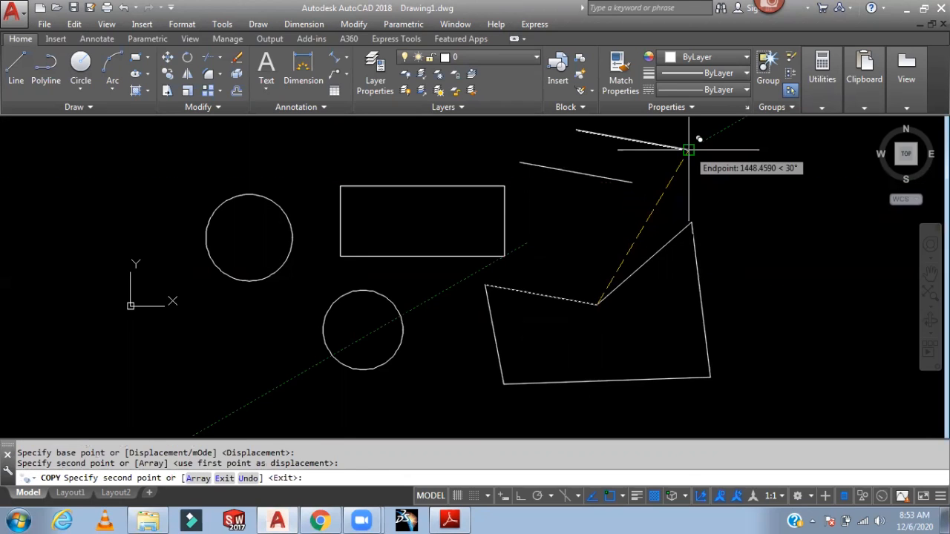
{"action": "left_click", "coordinate": [689, 149]}
{"action": "left_click", "coordinate": [779, 210]}
{"action": "left_click", "coordinate": [831, 317]}
{"action": "key", "text": "Return"}
{"action": "middle_click_drag", "start_coordinate": [575, 251], "coordinate": [552, 250]}
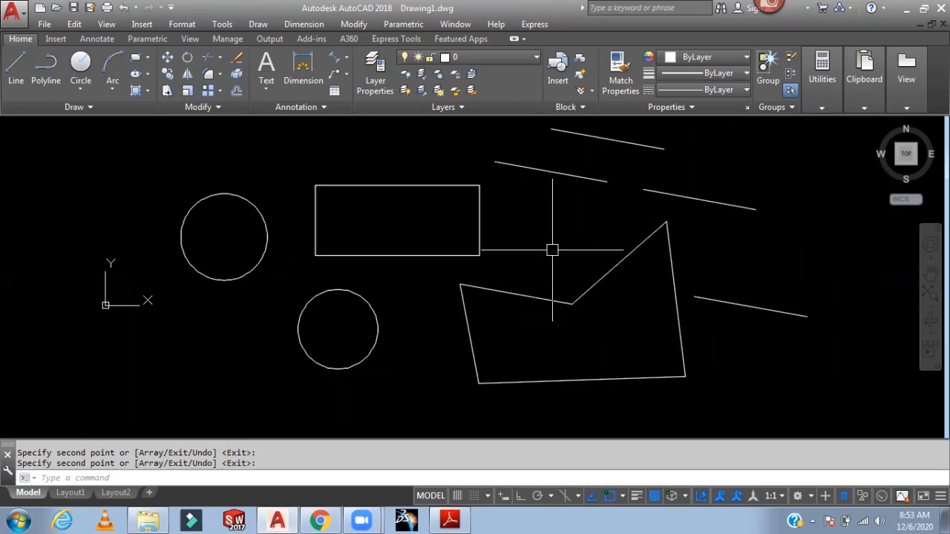
- Erase the copied line just above the polygon's peak
{"action": "left_click", "coordinate": [685, 195]}
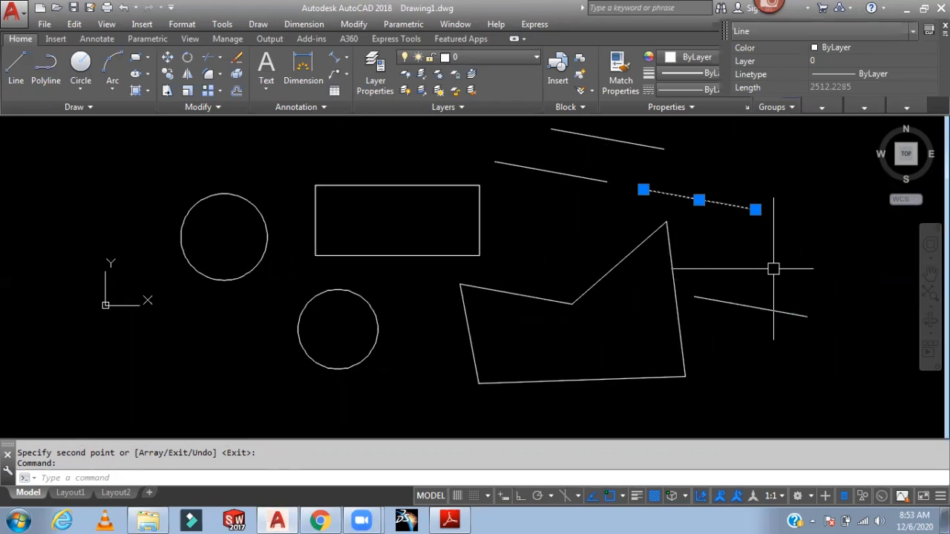
{"action": "key", "text": "Delete"}
{"action": "middle_click_drag", "start_coordinate": [752, 257], "coordinate": [678, 271]}
{"action": "scroll", "coordinate": [706, 259], "scroll_direction": "down", "scroll_amount": 1}
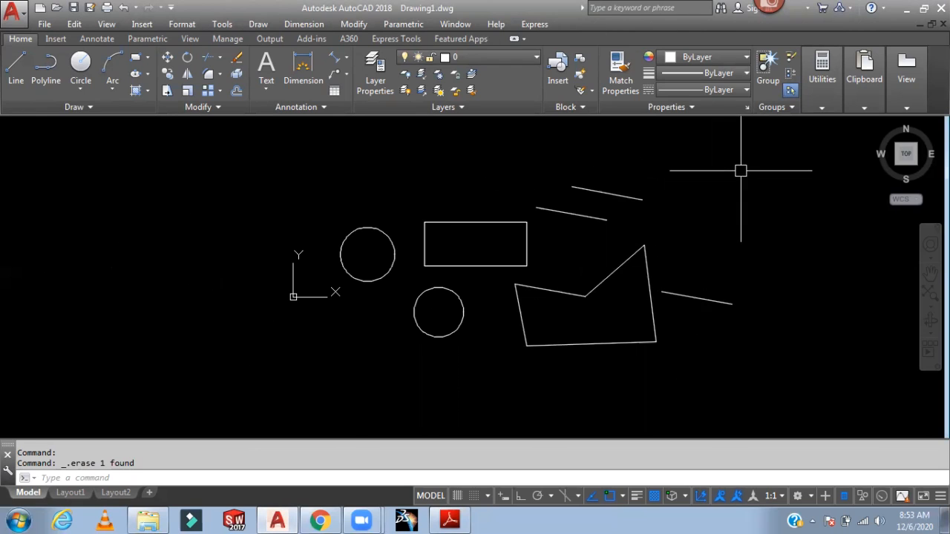
{"action": "middle_click_drag", "start_coordinate": [717, 182], "coordinate": [670, 183]}
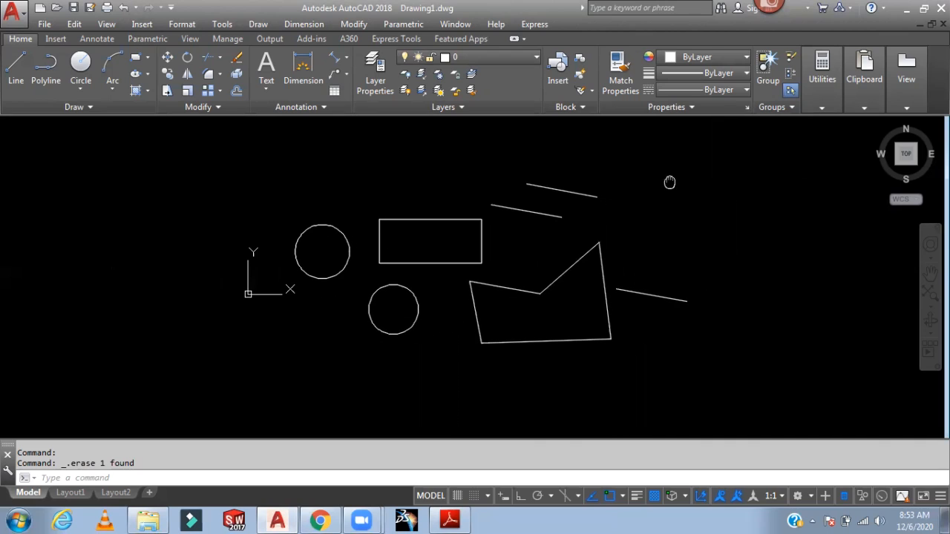
- Pick the copied lines and all polygon edges except the left one with a crossing window, and move them up and to the right
{"action": "left_click", "coordinate": [687, 166]}
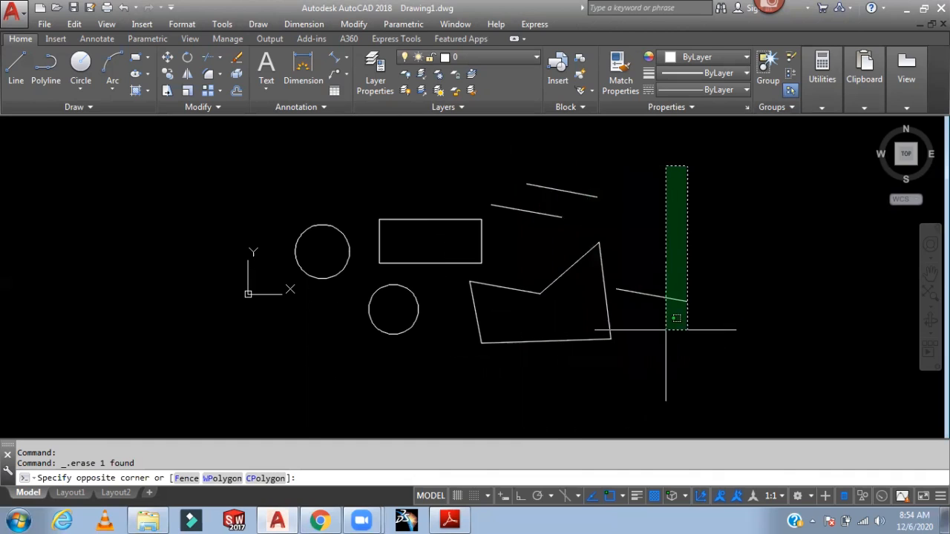
{"action": "left_click", "coordinate": [521, 380]}
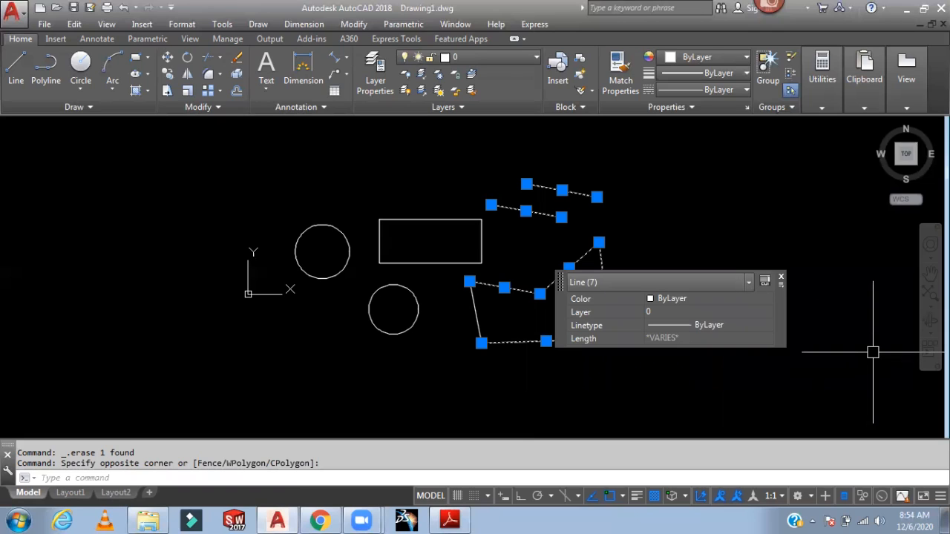
{"action": "type", "text": "m"}
{"action": "key", "text": "Return"}
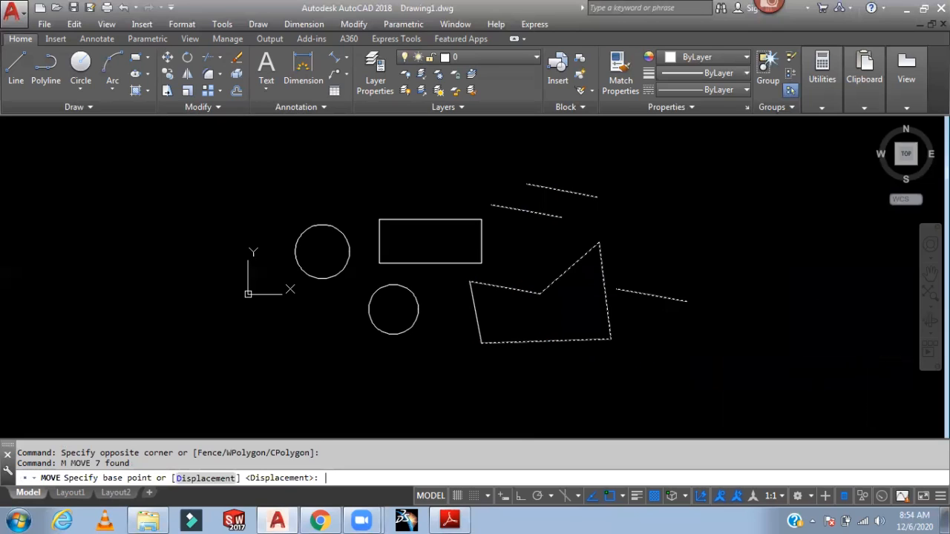
{"action": "left_click", "coordinate": [703, 392]}
{"action": "middle_click_drag", "start_coordinate": [780, 289], "coordinate": [721, 352]}
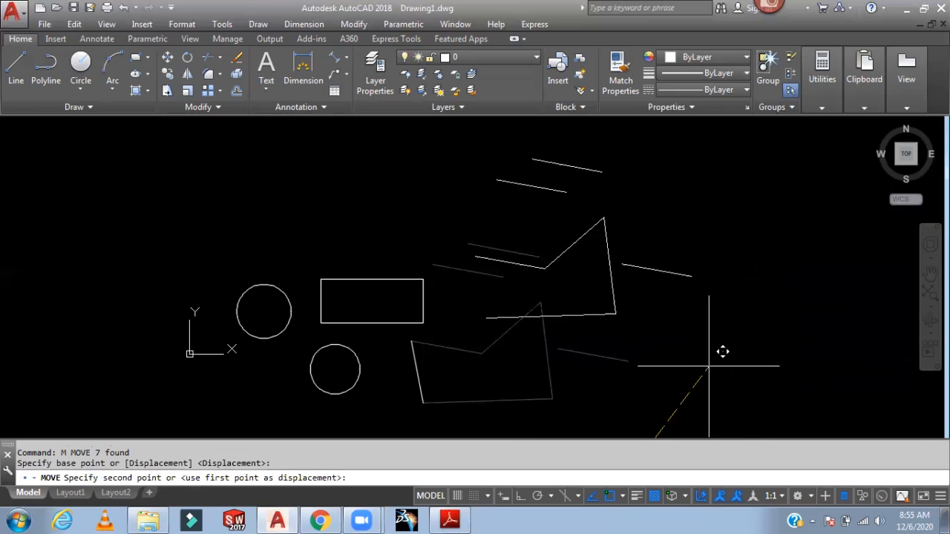
{"action": "left_click", "coordinate": [781, 313]}
{"action": "scroll", "coordinate": [779, 313], "scroll_direction": "down", "scroll_amount": 2}
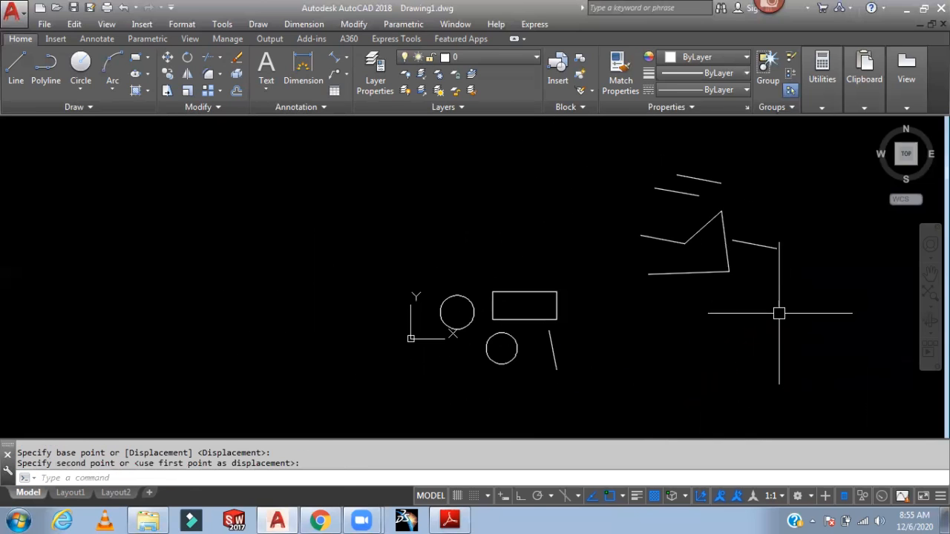
{"action": "scroll", "coordinate": [768, 352], "scroll_direction": "up", "scroll_amount": 2}
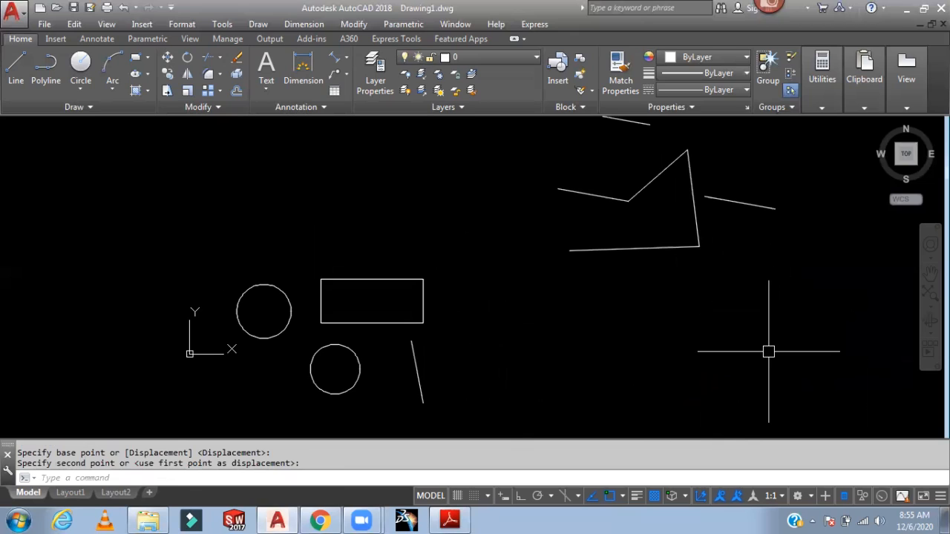
- Undo the move of the polygon edges and copied lines
{"action": "key", "text": "ctrl+z"}
{"action": "key", "text": "ctrl+z"}
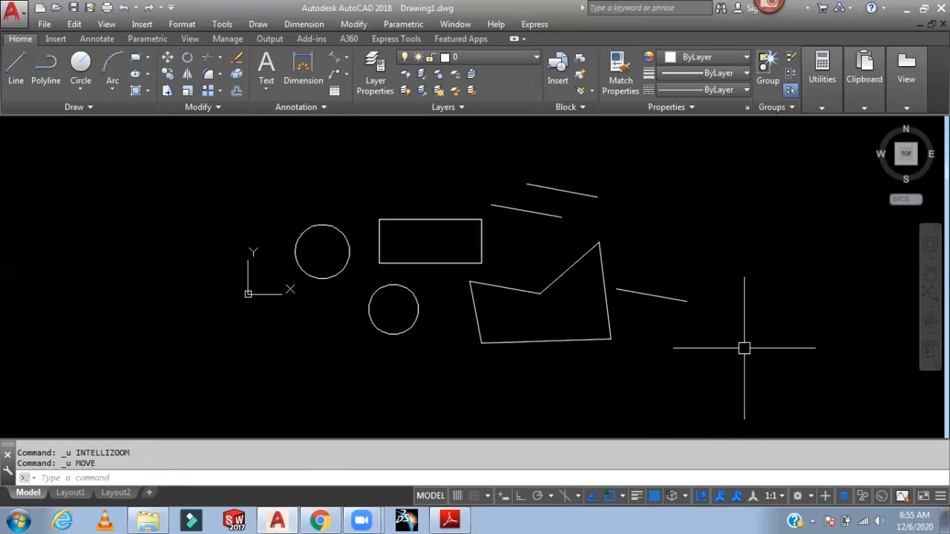
{"action": "scroll", "coordinate": [750, 346], "scroll_direction": "up", "scroll_amount": 2}
{"action": "middle_click_drag", "start_coordinate": [750, 346], "coordinate": [844, 346]}
{"action": "scroll", "coordinate": [836, 300], "scroll_direction": "down", "scroll_amount": 2}
{"action": "middle_click_drag", "start_coordinate": [836, 300], "coordinate": [825, 323]}
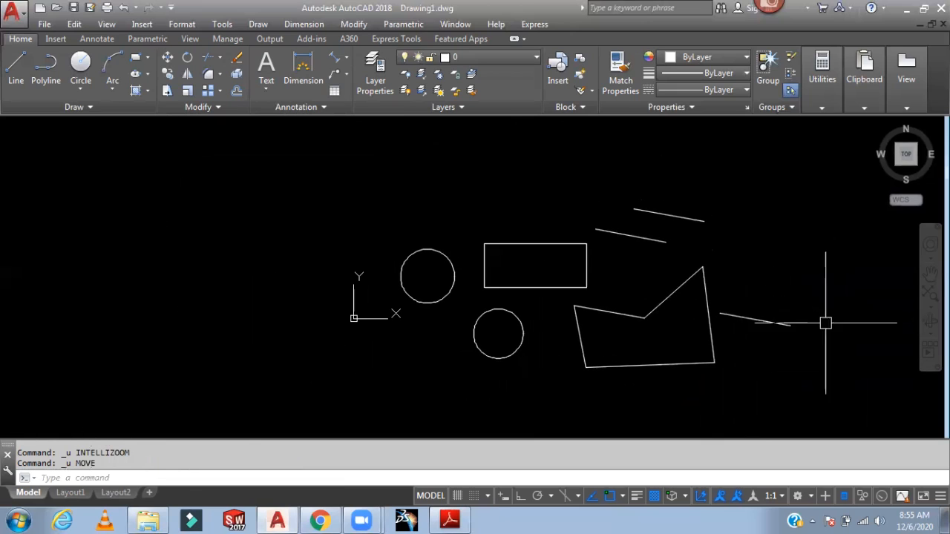
- Erase the upper-left circle by enclosing it in a left-to-right selection window
{"action": "left_click", "coordinate": [371, 159]}
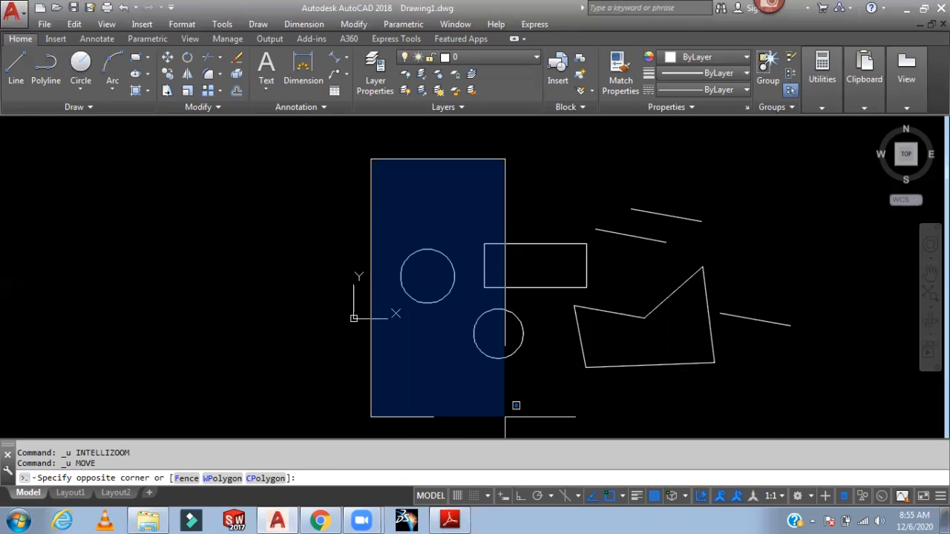
{"action": "left_click", "coordinate": [505, 417]}
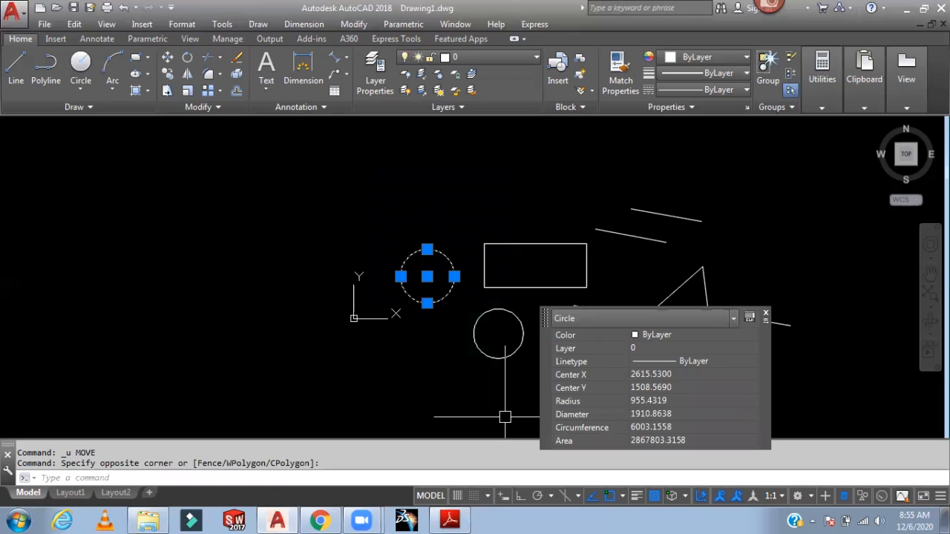
{"action": "key", "text": "Delete"}
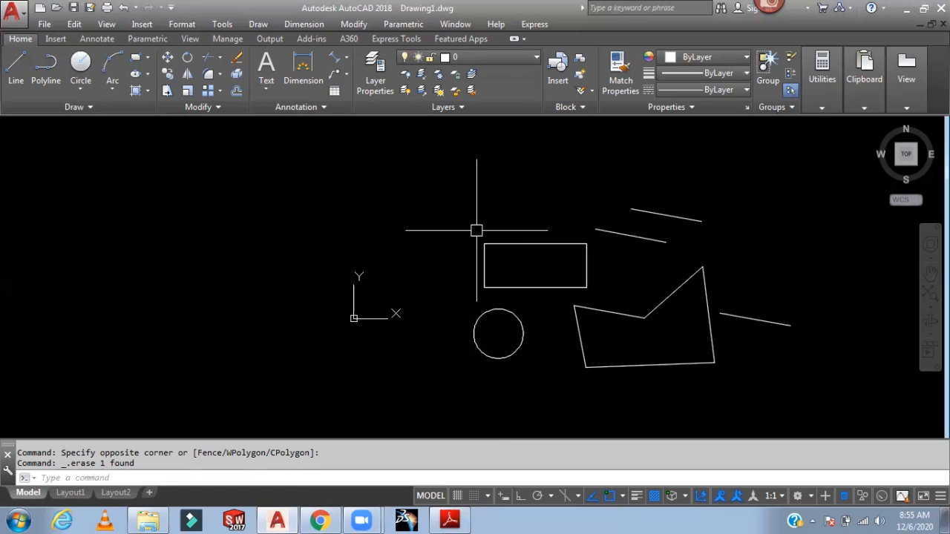
- Erase the rectangle, the remaining circle and the polygon's left edge with an enclosing selection window, and undo that erasure
{"action": "left_click", "coordinate": [416, 165]}
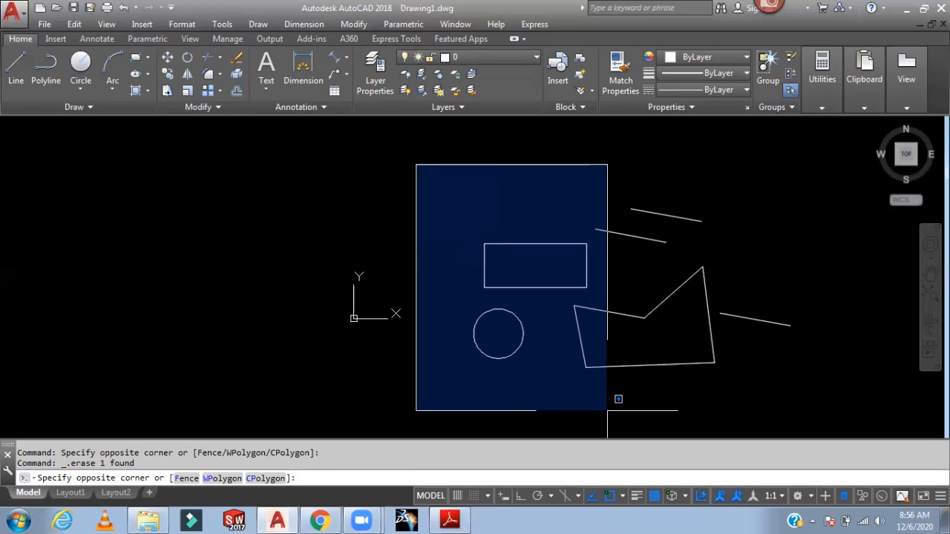
{"action": "left_click", "coordinate": [607, 411]}
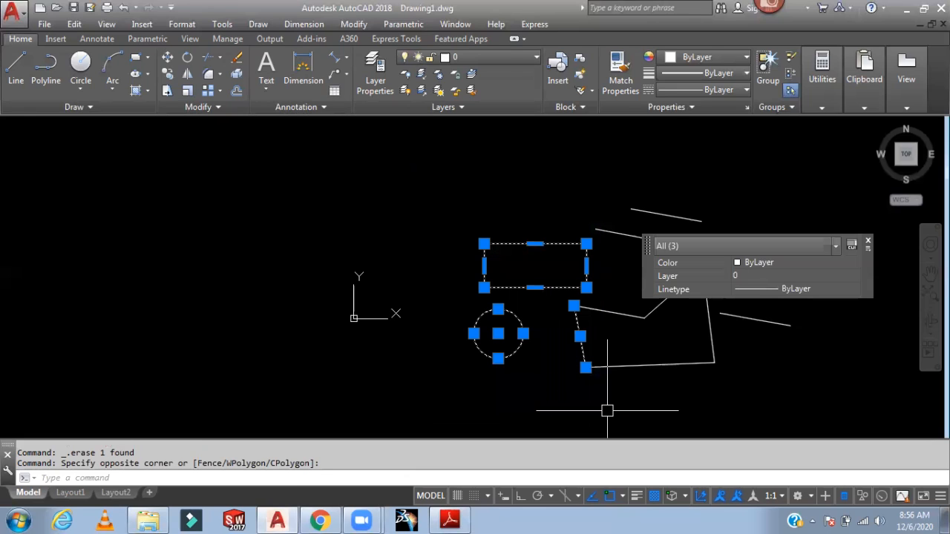
{"action": "key", "text": "Delete"}
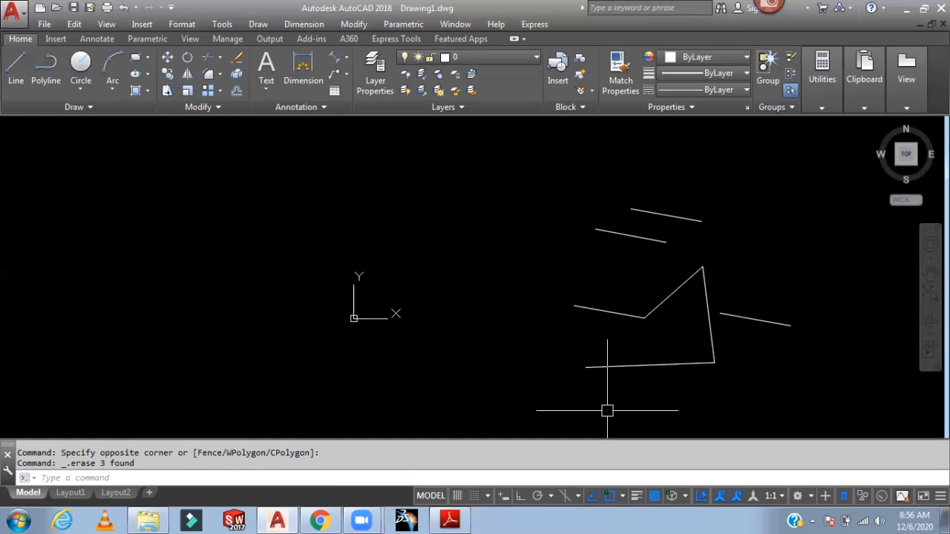
{"action": "key", "text": "ctrl+z"}
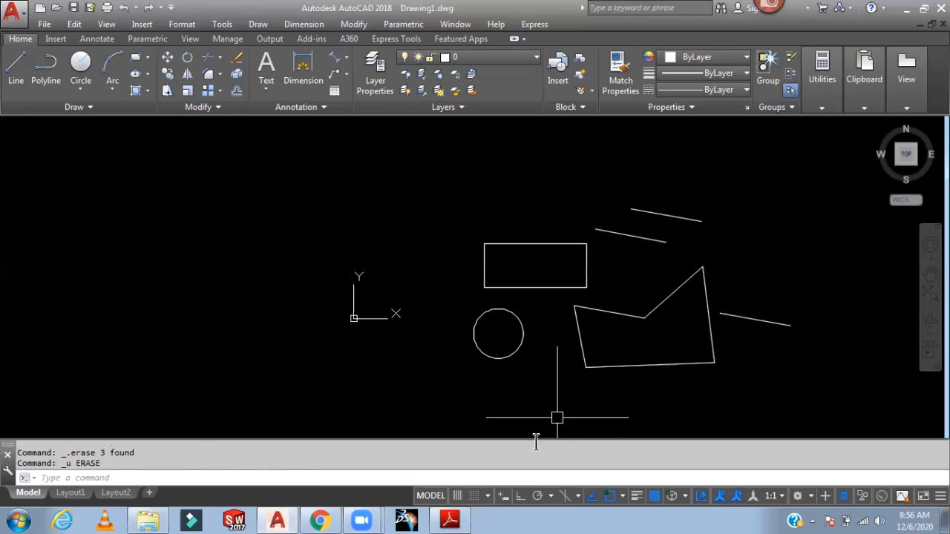
- Erase the topmost of the copied lines above the polygon
{"action": "mouse_move", "coordinate": [547, 377]}
{"action": "middle_mouse_down"}
{"action": "mouse_move", "coordinate": [393, 363]}
{"action": "mouse_move", "coordinate": [345, 374]}
{"action": "middle_mouse_up"}
{"action": "mouse_move", "coordinate": [603, 251]}
{"action": "middle_mouse_down"}
{"action": "mouse_move", "coordinate": [638, 264]}
{"action": "mouse_move", "coordinate": [651, 210]}
{"action": "middle_mouse_up"}
{"action": "scroll", "coordinate": [585, 251], "scroll_direction": "up", "scroll_amount": 2}
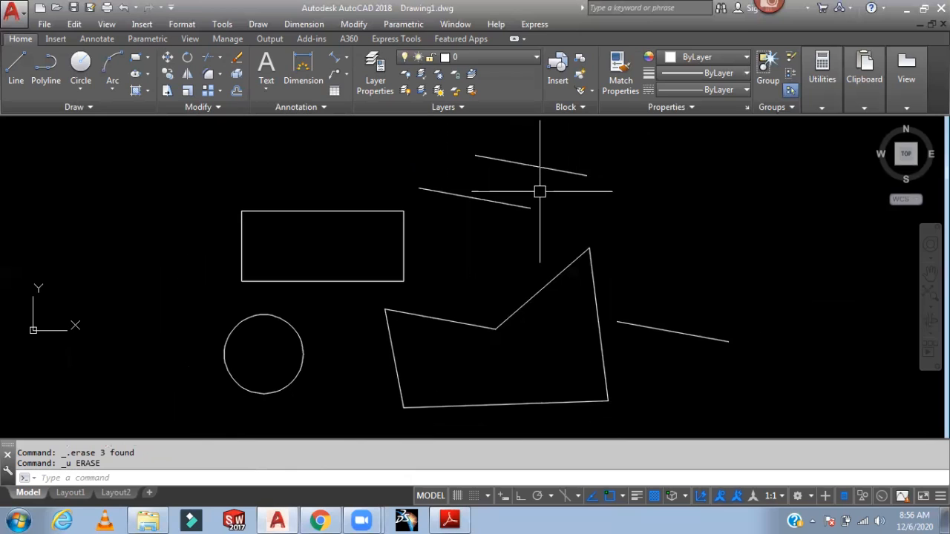
{"action": "middle_click_drag", "start_coordinate": [615, 227], "coordinate": [641, 240]}
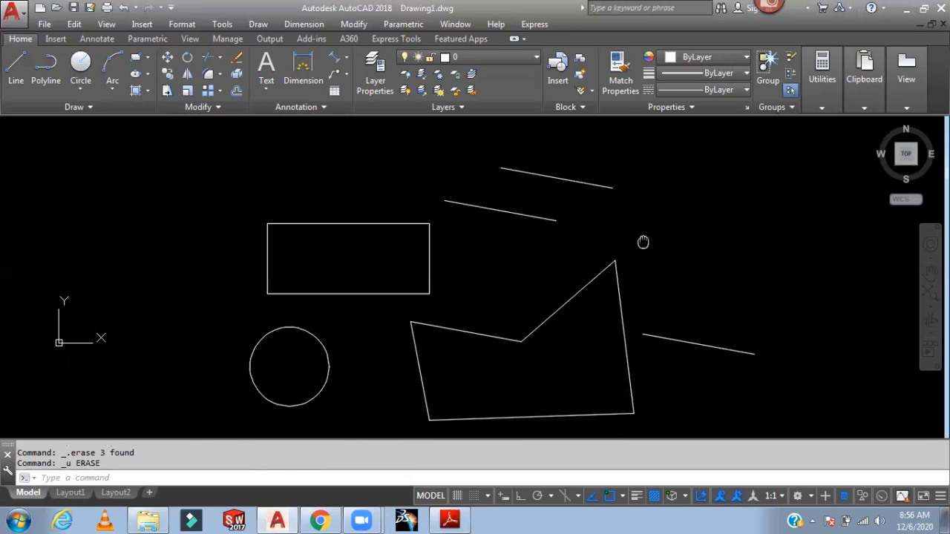
{"action": "left_click", "coordinate": [554, 178]}
{"action": "key", "text": "Delete"}
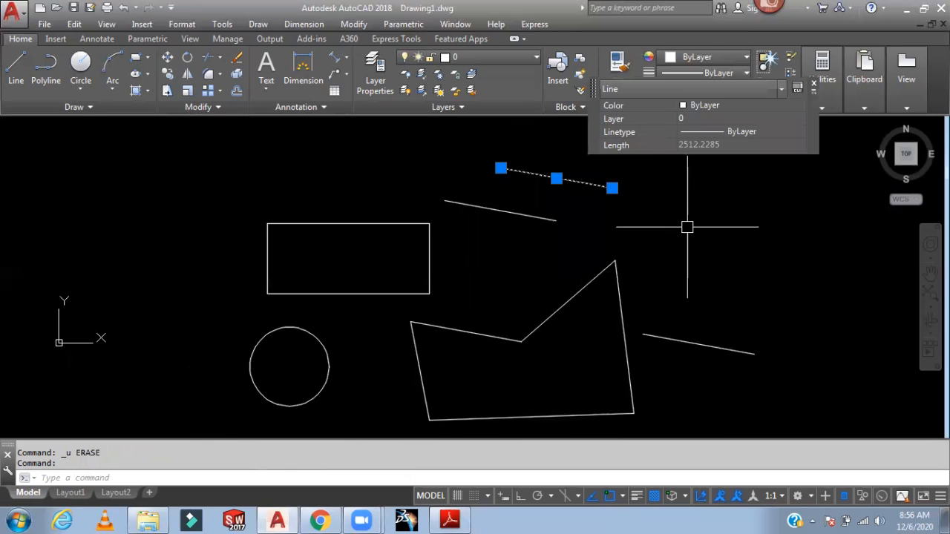
{"action": "key", "text": "Delete"}
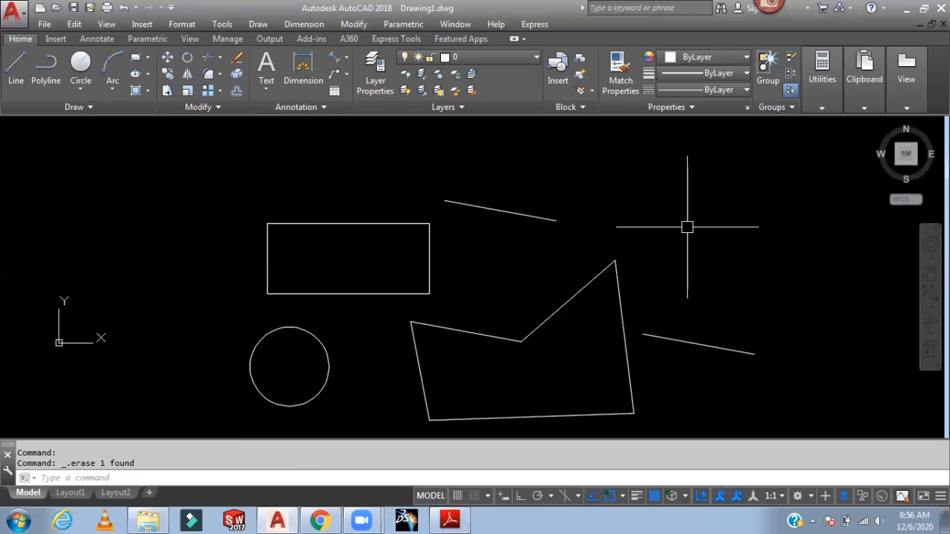
- Erase the rectangle using the Erase command
{"action": "type", "text": "E"}
{"action": "key", "text": "Return"}
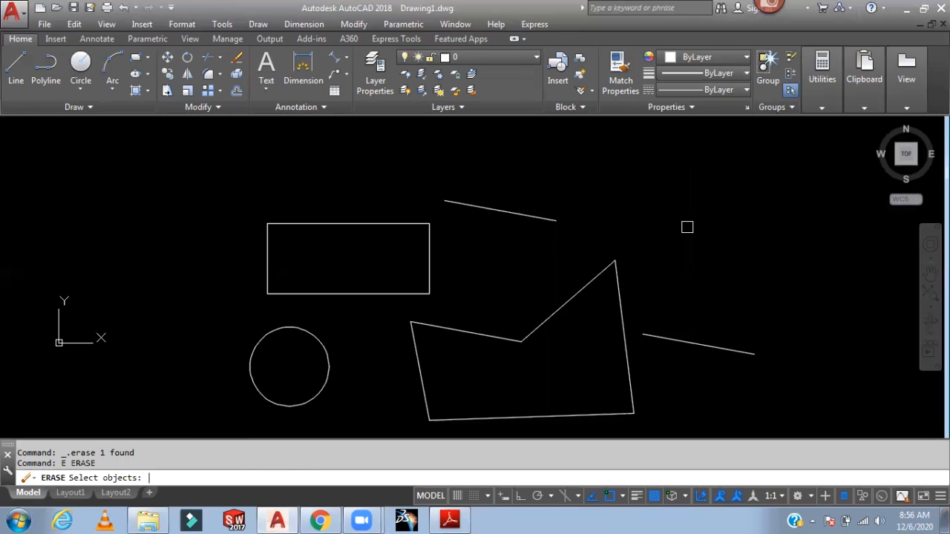
{"action": "left_click", "coordinate": [380, 226]}
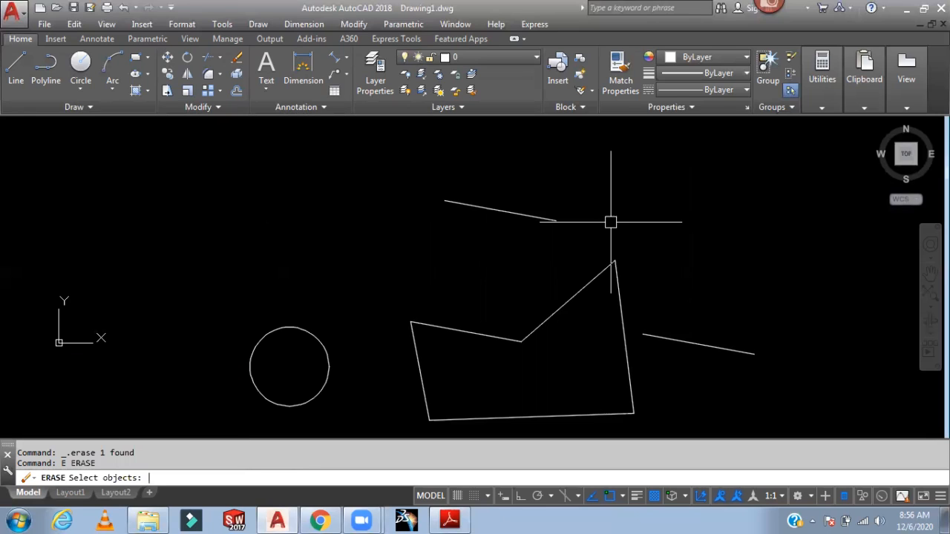
{"action": "key", "text": "Return"}
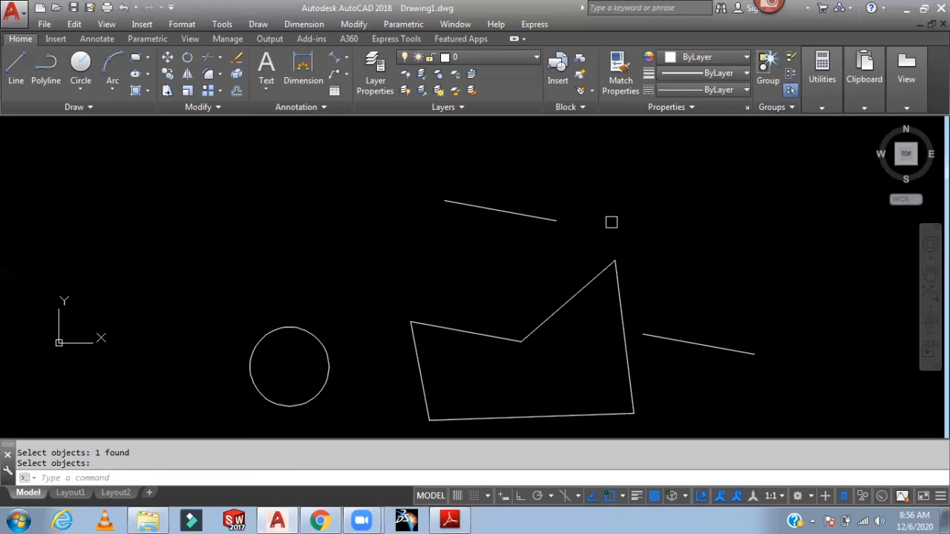
- Repeat the Erase command to remove the two polygon edges that meet at its peak
{"action": "key", "text": "Return"}
{"action": "key", "text": "Return"}
{"action": "key", "text": "Return"}
{"action": "key", "text": "Return"}
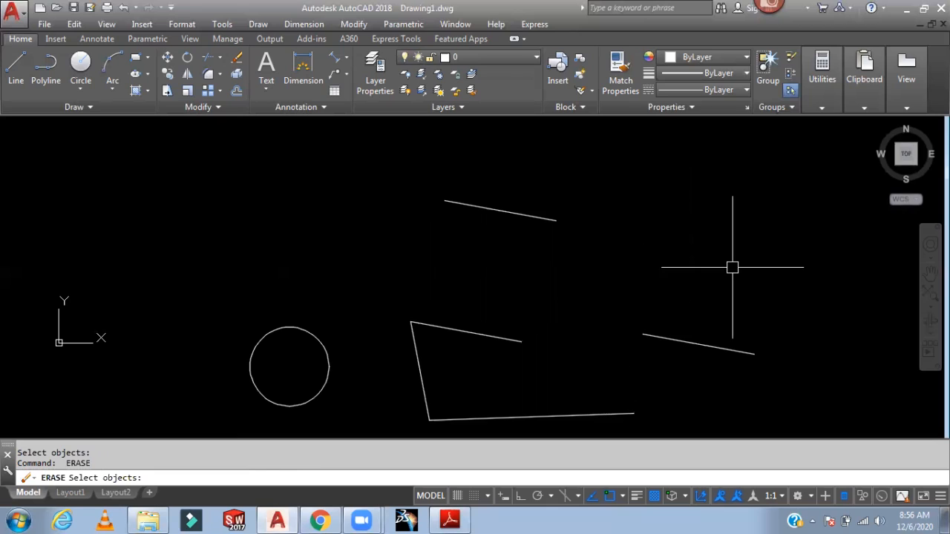
- Undo the last erasures to restore the rectangle and the two polygon edges
{"action": "key", "text": "ctrl+z"}
{"action": "key", "text": "ctrl+z"}
{"action": "key", "text": "ctrl+z"}
- Erase both copied lines and the polygon's bottom, right and sloped peak edges using Erase with a crossing window
{"action": "middle_click_drag", "start_coordinate": [699, 252], "coordinate": [696, 213]}
{"action": "type", "text": "e"}
{"action": "key", "text": "Return"}
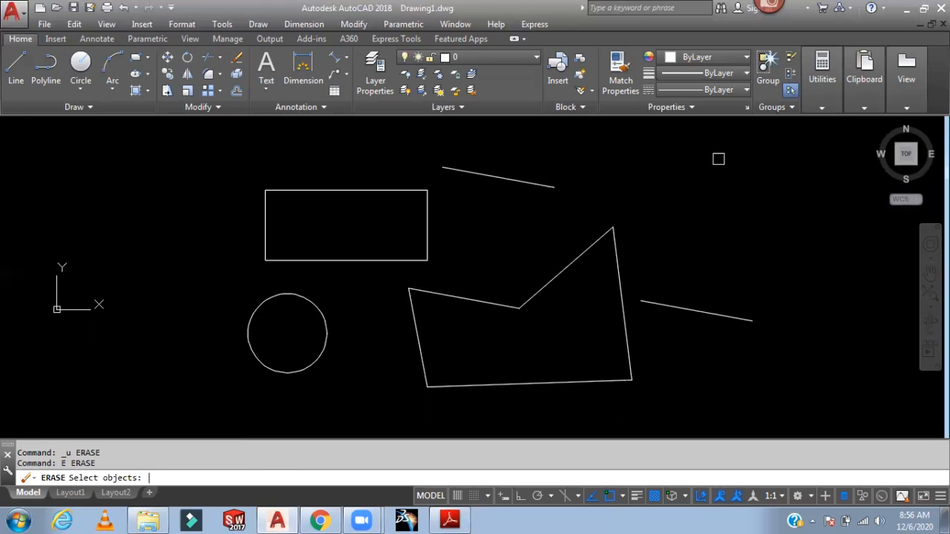
{"action": "left_click", "coordinate": [718, 158]}
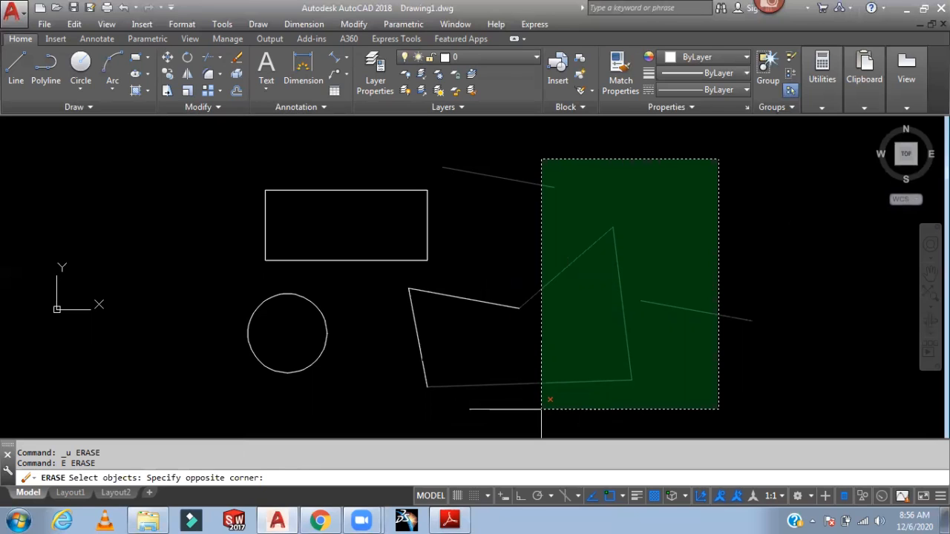
{"action": "left_click", "coordinate": [541, 409]}
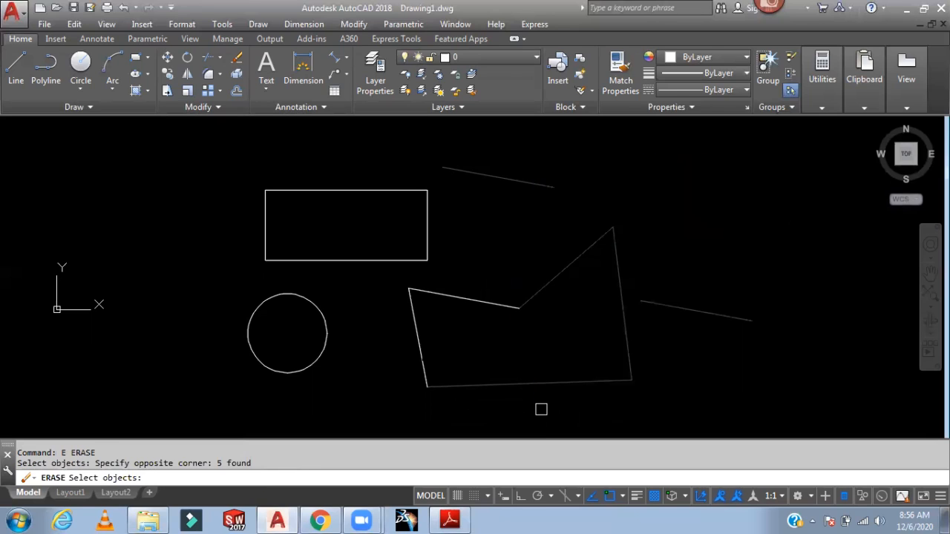
{"action": "key", "text": "Return"}
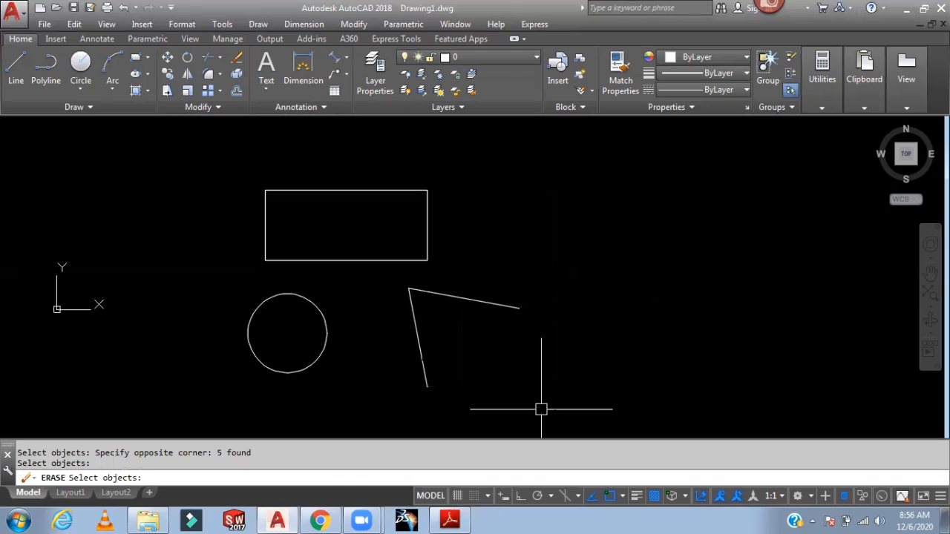